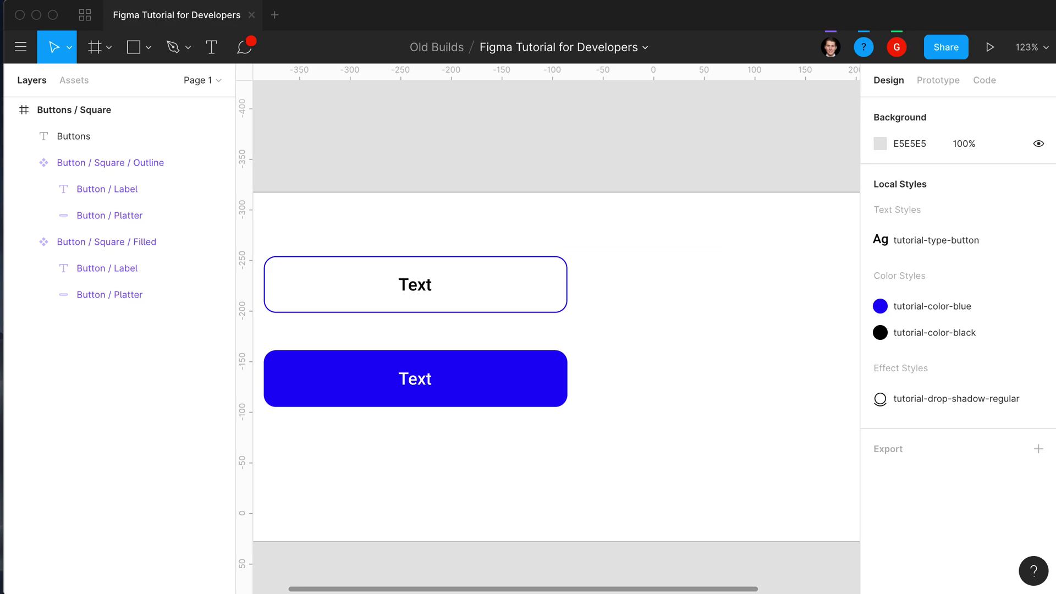
Step: Create an instance of the outline button to the right of the original
{"action": "left_click", "coordinate": [432, 289]}
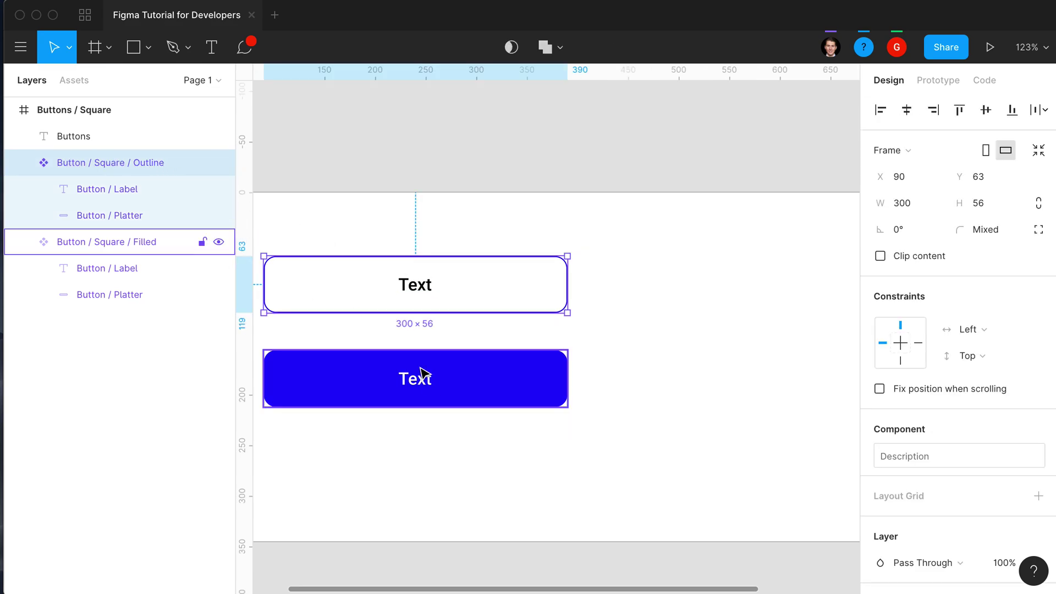
{"action": "left_click", "coordinate": [467, 383]}
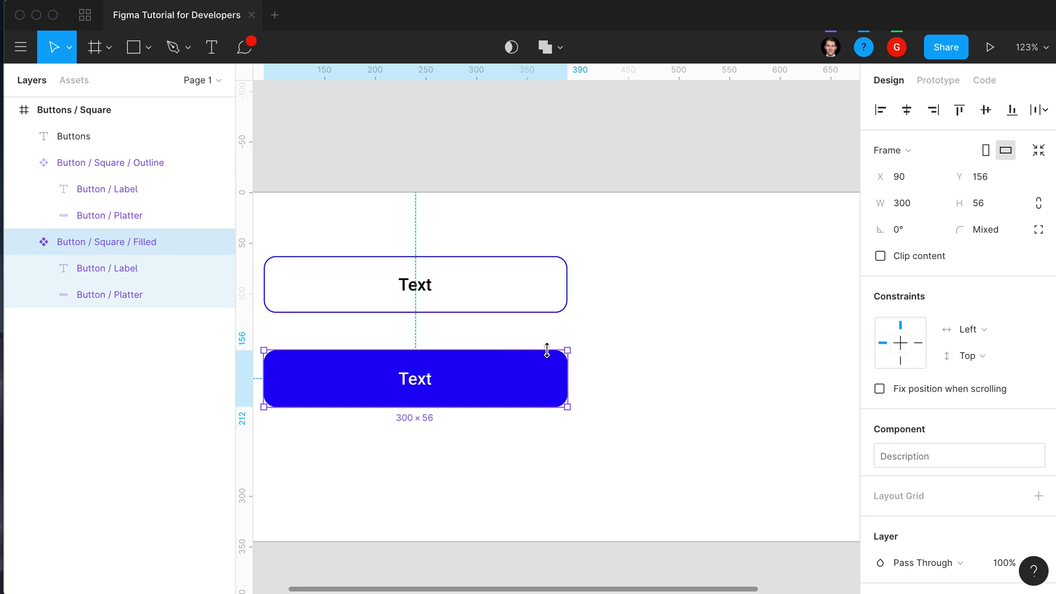
{"action": "left_click", "coordinate": [631, 251]}
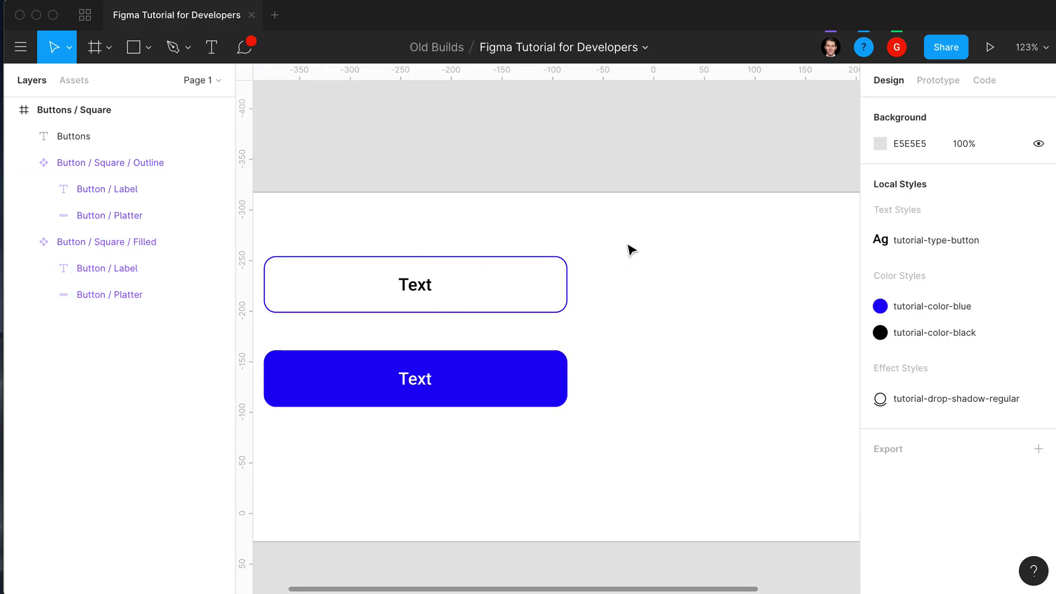
{"action": "left_click", "coordinate": [513, 286]}
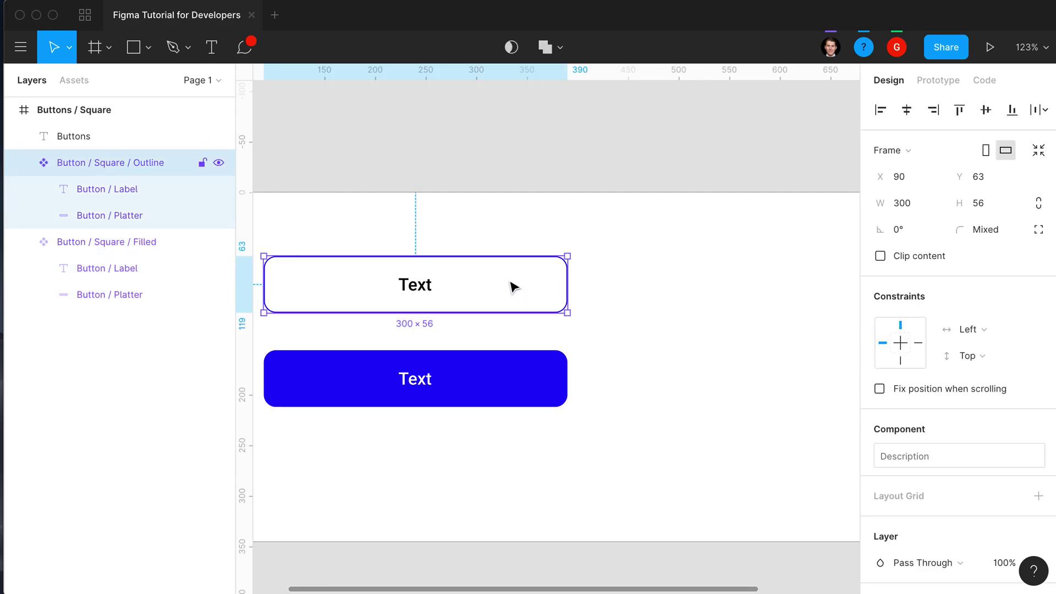
{"action": "left_click_drag", "start_coordinate": [512, 284], "coordinate": [832, 286]}
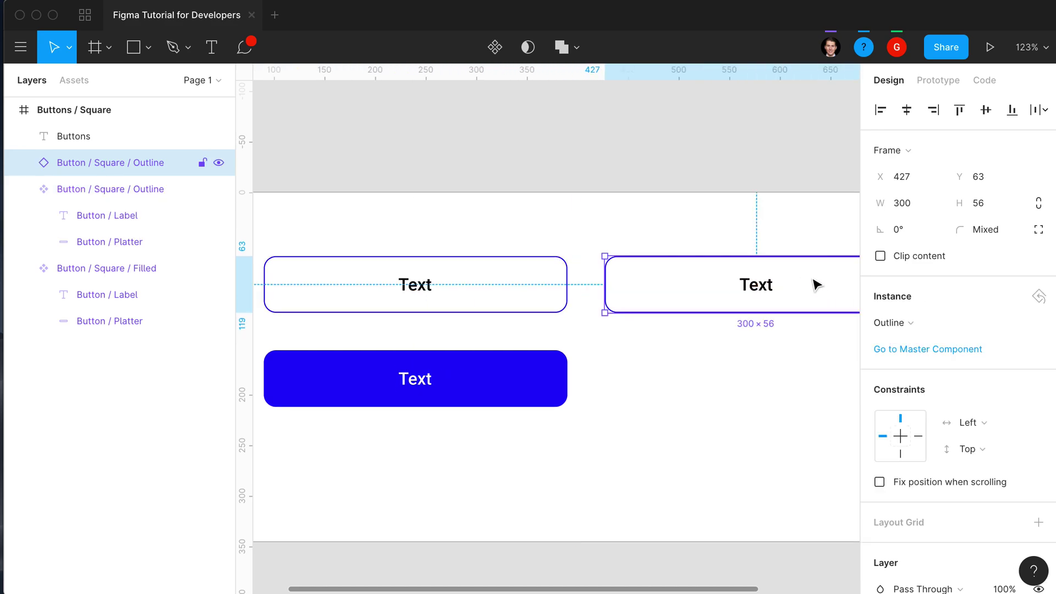
{"action": "scroll", "coordinate": [781, 285], "scroll_direction": "right", "scroll_amount": 2}
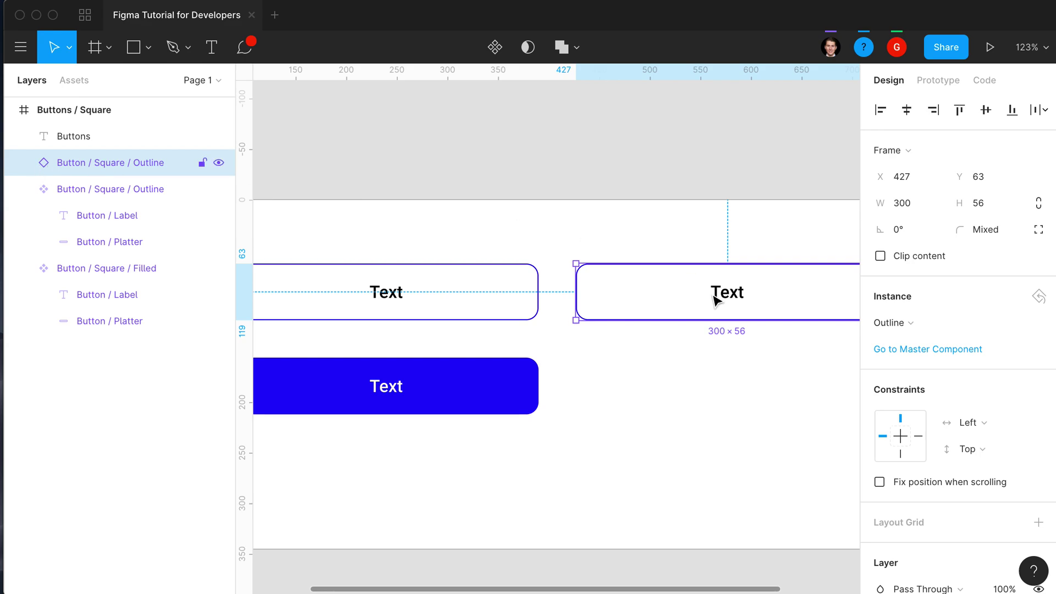
Step: Change the new outline instance's label to 'Text as child'
{"action": "double_click", "coordinate": [729, 295]}
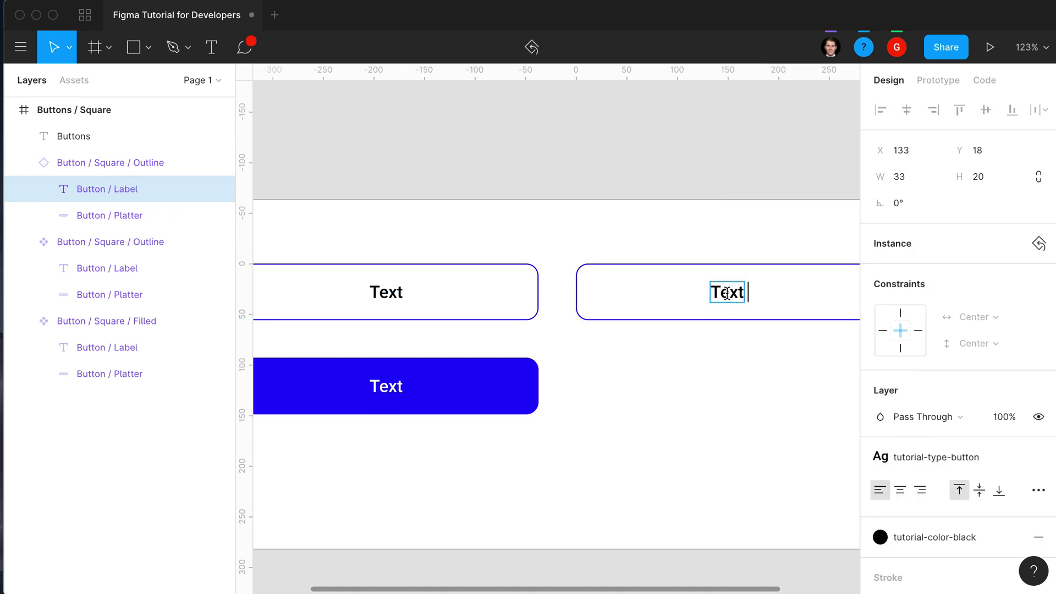
{"action": "type", "text": "f"}
{"action": "key", "text": "BackSpace"}
{"action": "key", "text": "BackSpace"}
{"action": "type", "text": "as childre"}
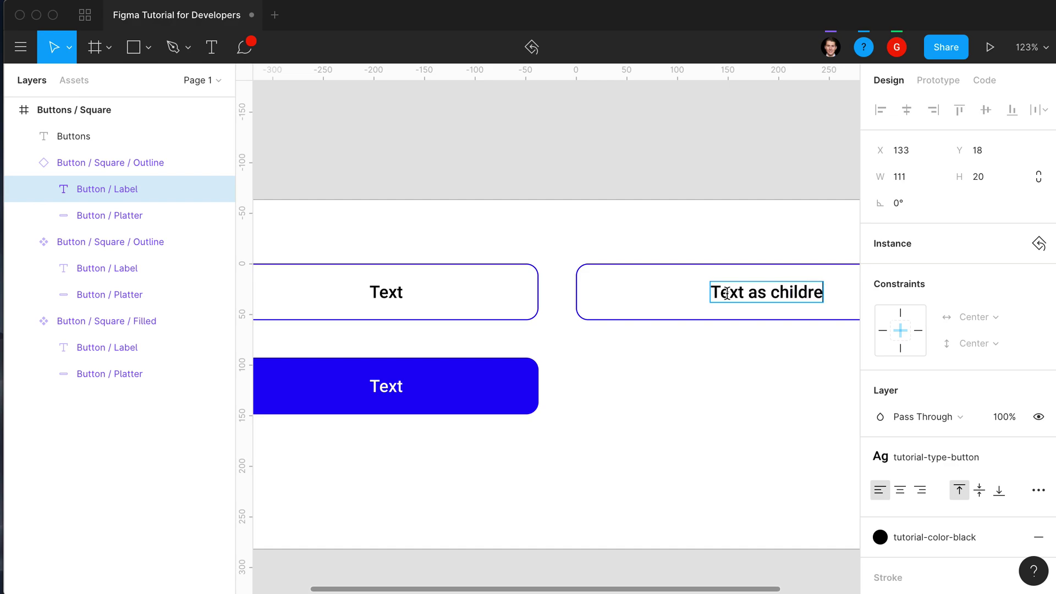
{"action": "key", "text": "BackSpace"}
{"action": "key", "text": "BackSpace"}
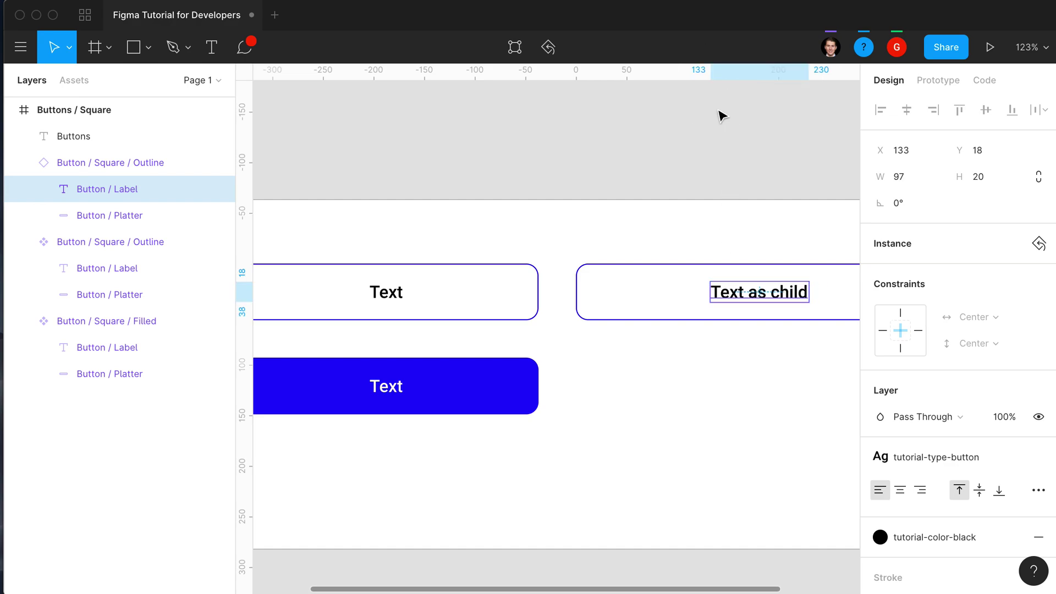
{"action": "left_click", "coordinate": [715, 124]}
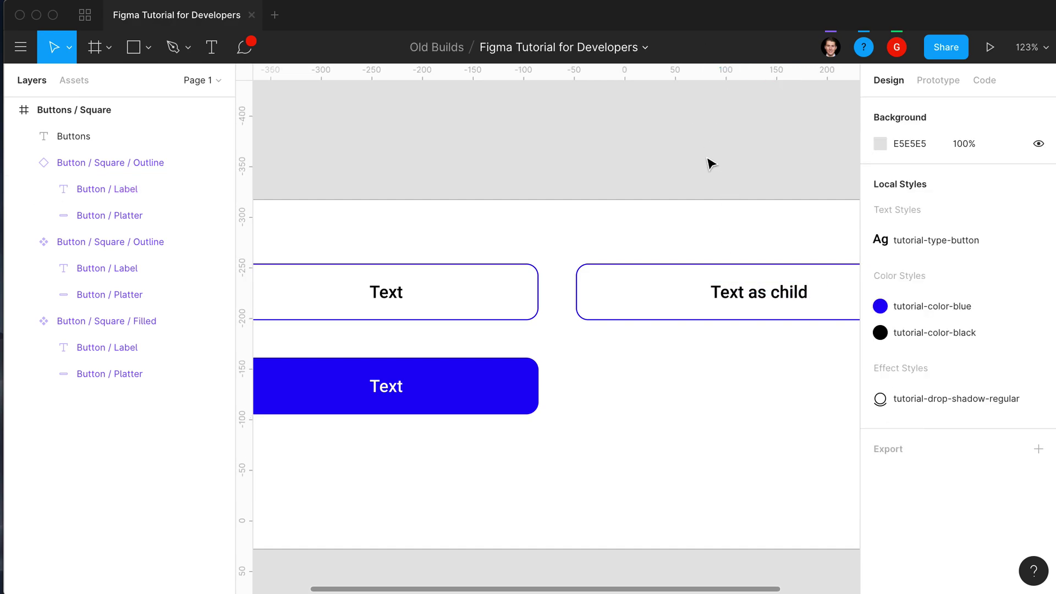
Step: Center-align the outline component's label text, then drag out a copy of the filled blue button
{"action": "left_click", "coordinate": [424, 312]}
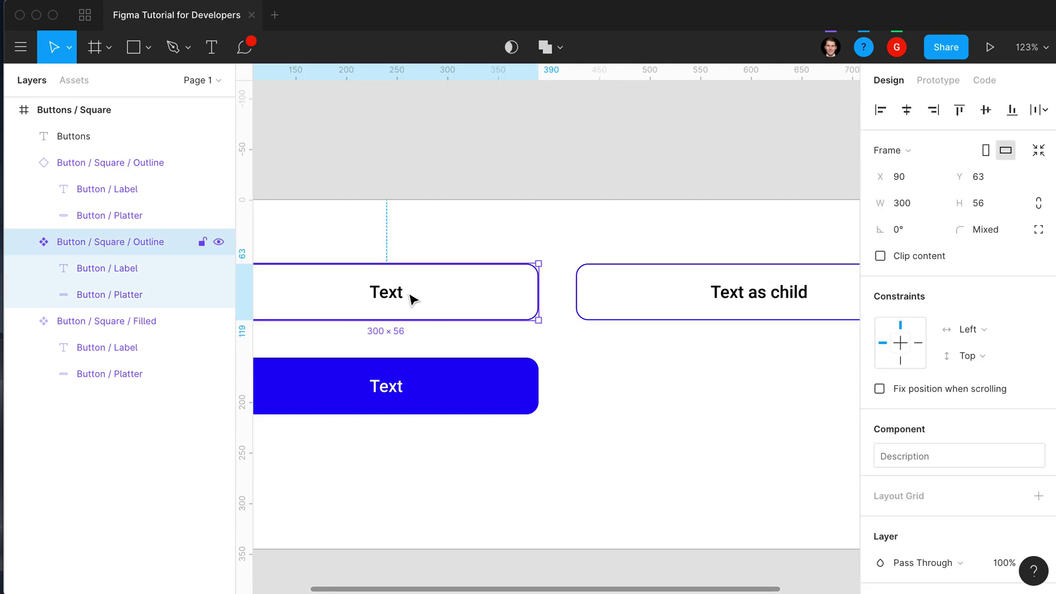
{"action": "double_click", "coordinate": [385, 293]}
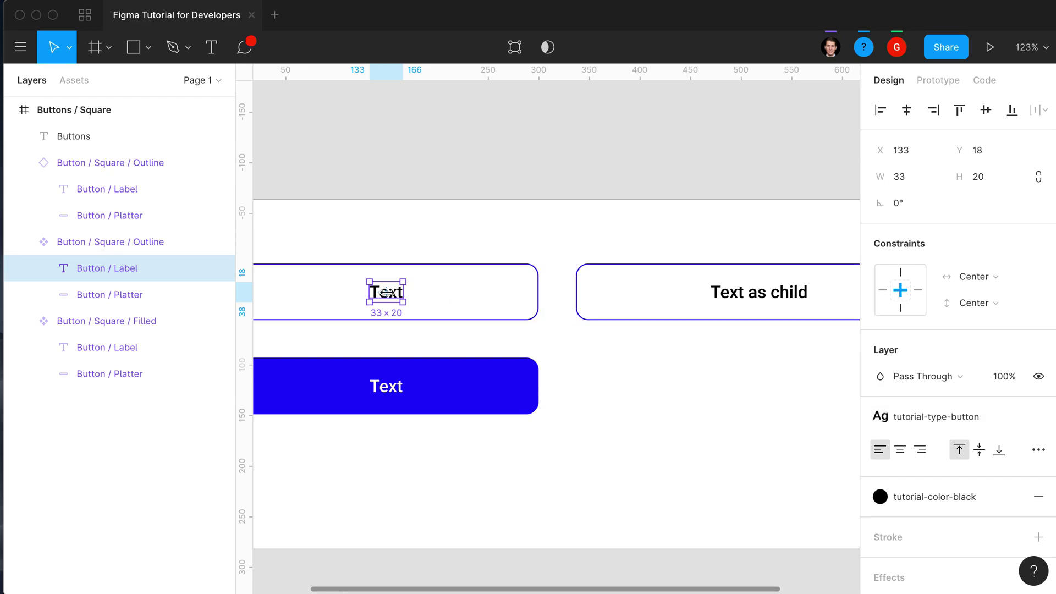
{"action": "left_click", "coordinate": [900, 451]}
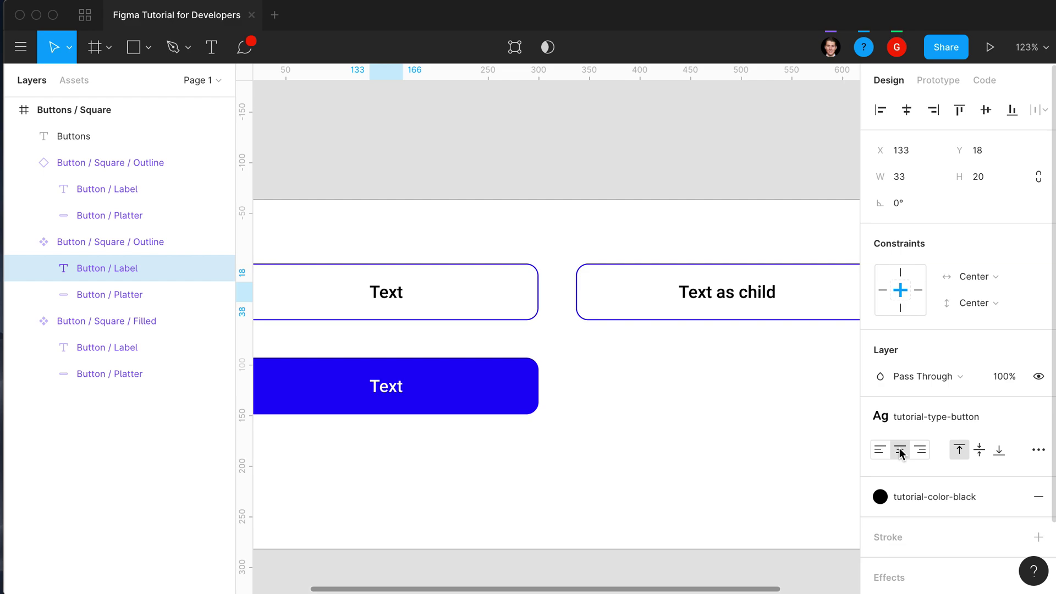
{"action": "left_click", "coordinate": [474, 403]}
{"action": "left_click_drag", "start_coordinate": [480, 406], "coordinate": [732, 399]}
Step: Undo the filled-button copy and search the Assets for 'button'
{"action": "key", "text": "ctrl+z"}
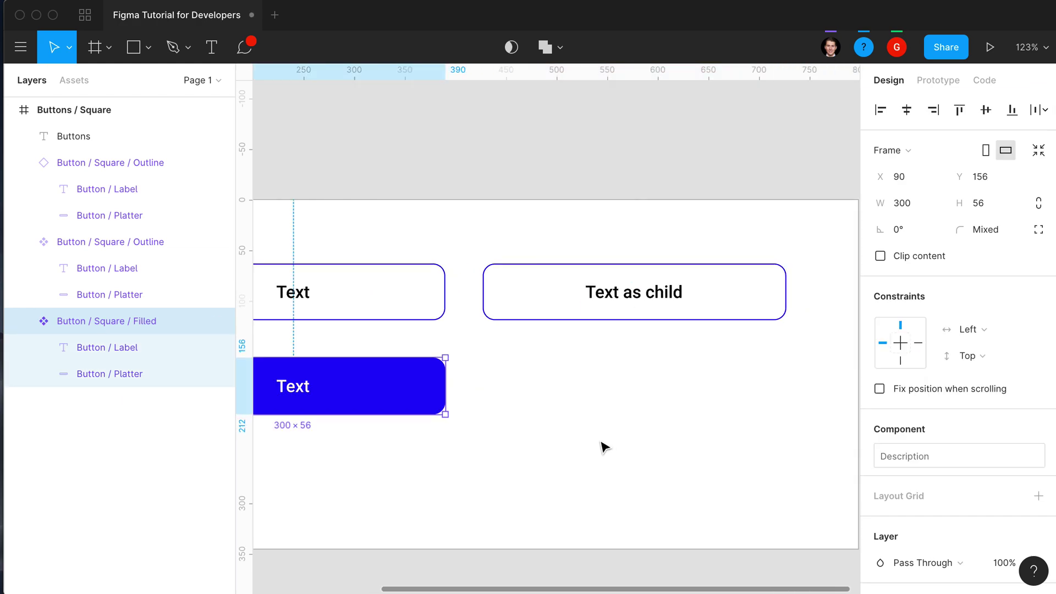
{"action": "left_click", "coordinate": [77, 77]}
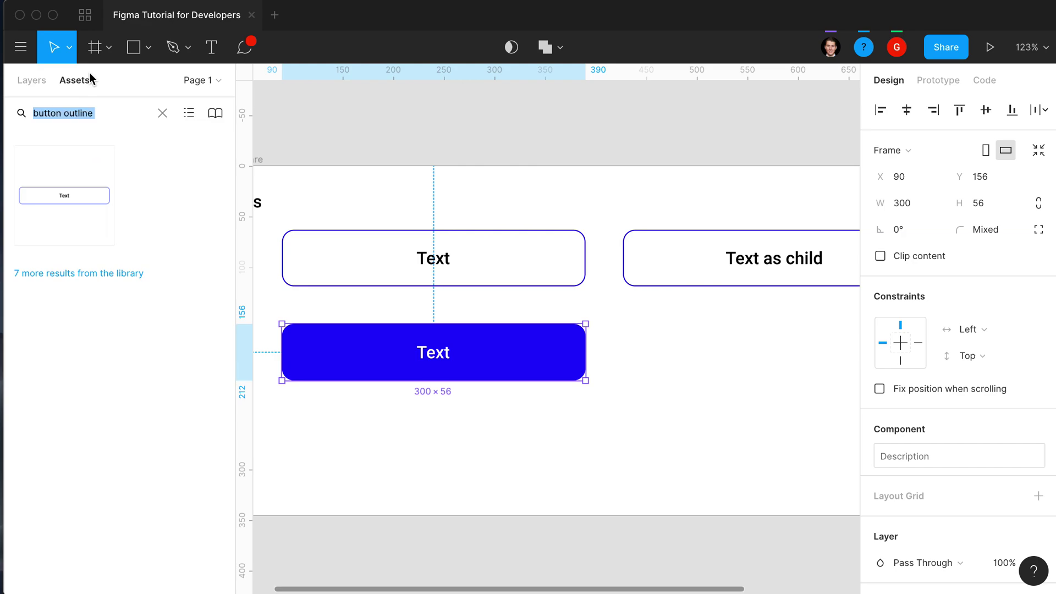
{"action": "left_click", "coordinate": [116, 108]}
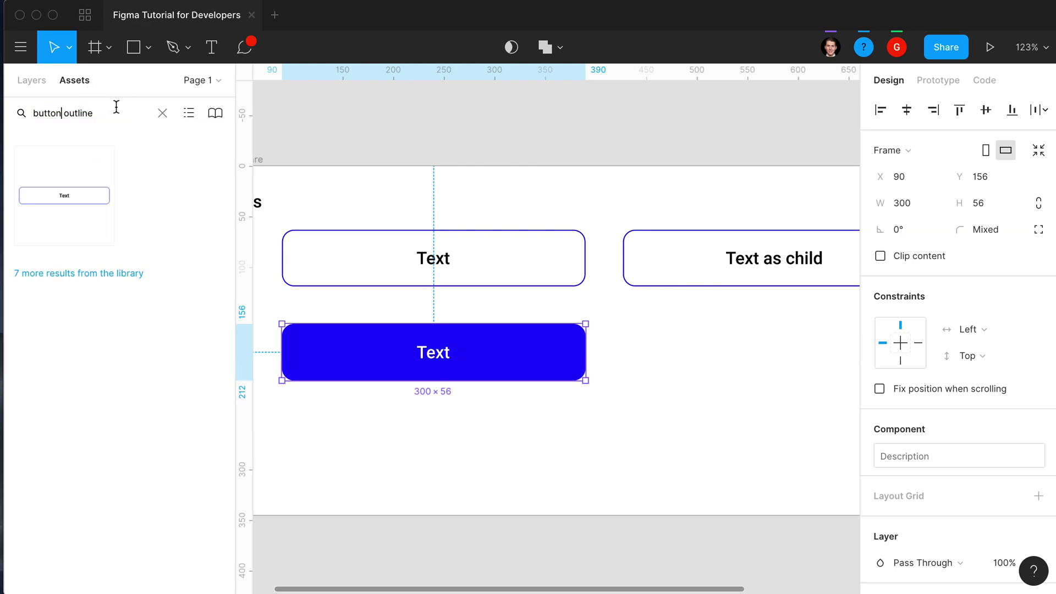
{"action": "key", "text": "Delete"}
{"action": "key", "text": "Delete"}
{"action": "key", "text": "Delete"}
{"action": "key", "text": "Delete"}
{"action": "key", "text": "Delete"}
{"action": "key", "text": "Delete"}
{"action": "key", "text": "Delete"}
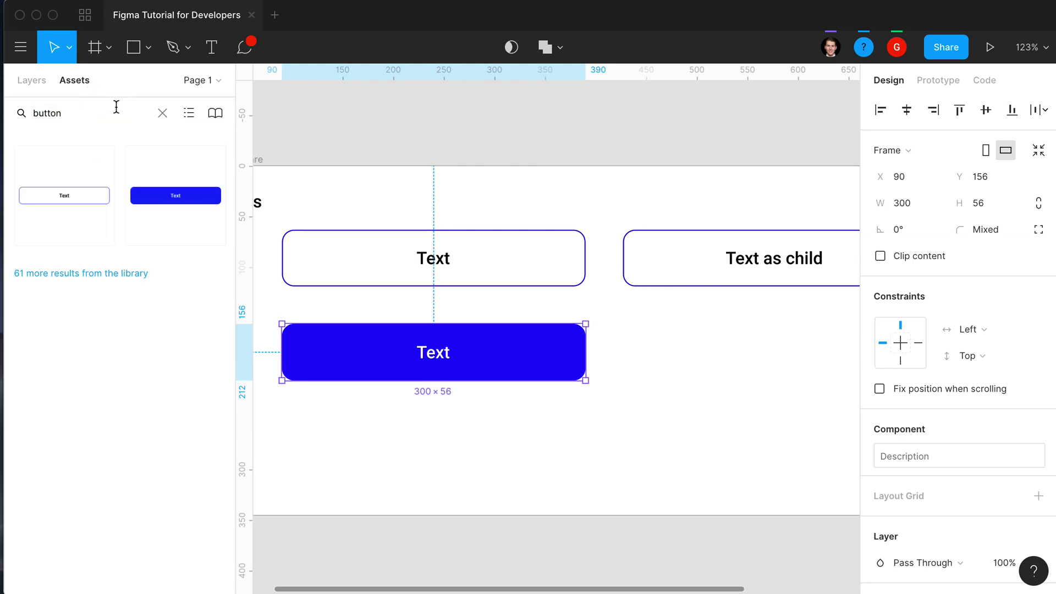
Step: Show the matching button components as a list
{"action": "left_click", "coordinate": [190, 112]}
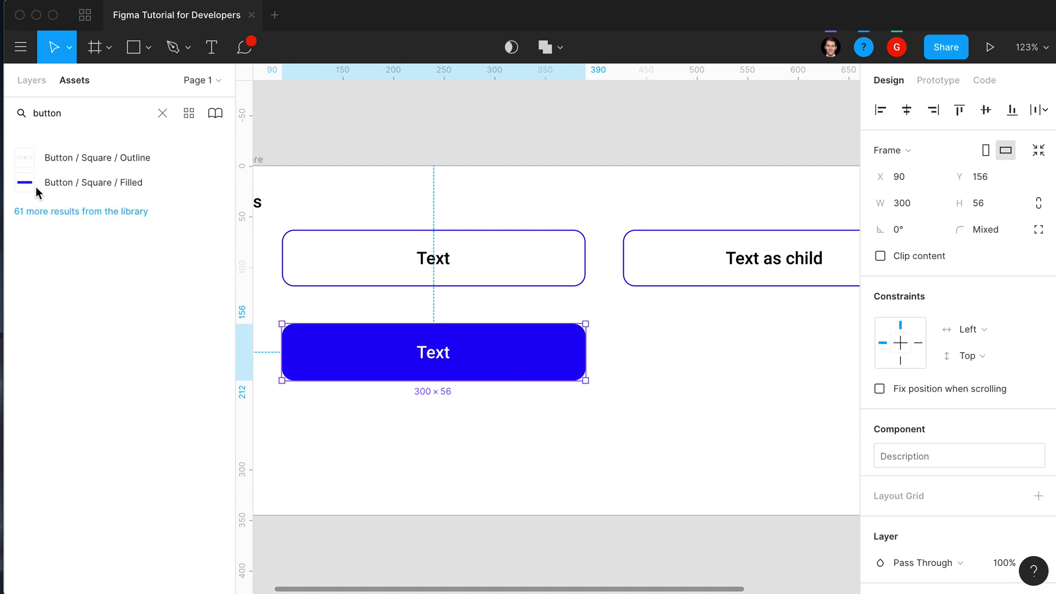
{"action": "left_click", "coordinate": [190, 113]}
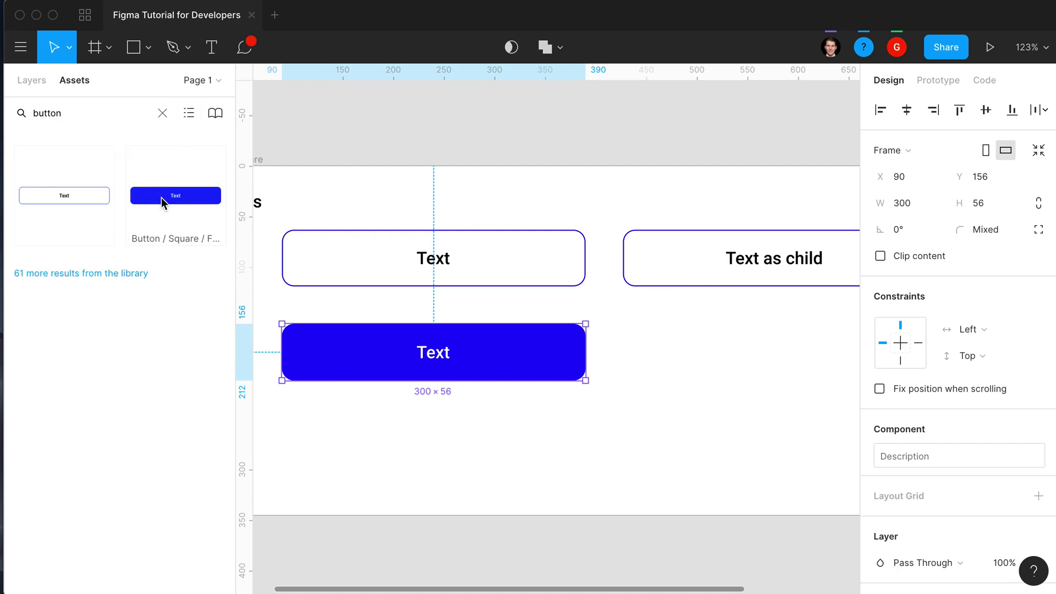
{"action": "left_click", "coordinate": [188, 115]}
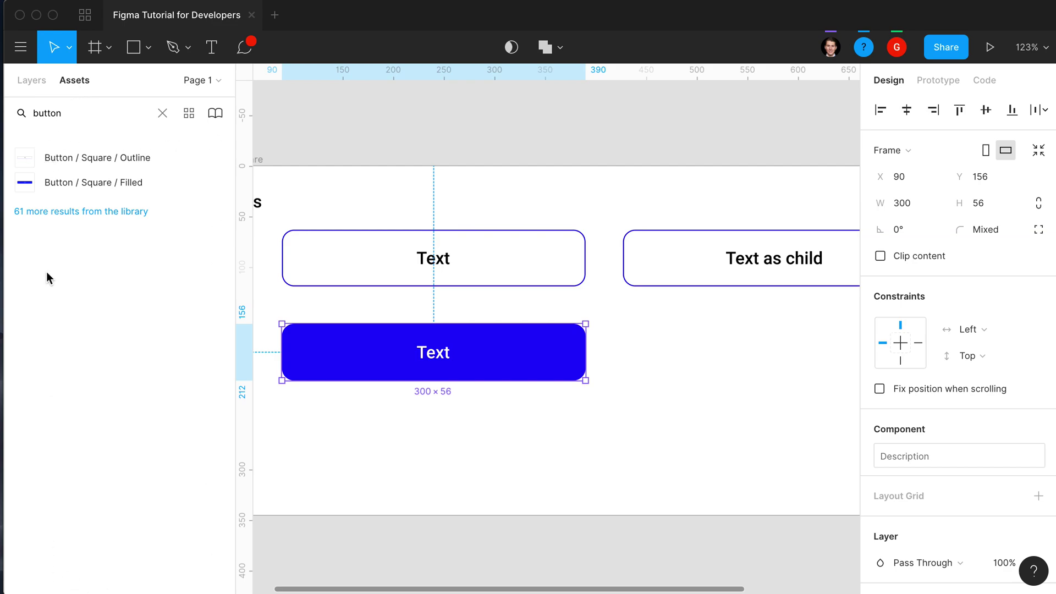
Step: Place a Filled button instance beside the blue button and label it 'Text as child'
{"action": "left_click_drag", "start_coordinate": [40, 179], "coordinate": [745, 358]}
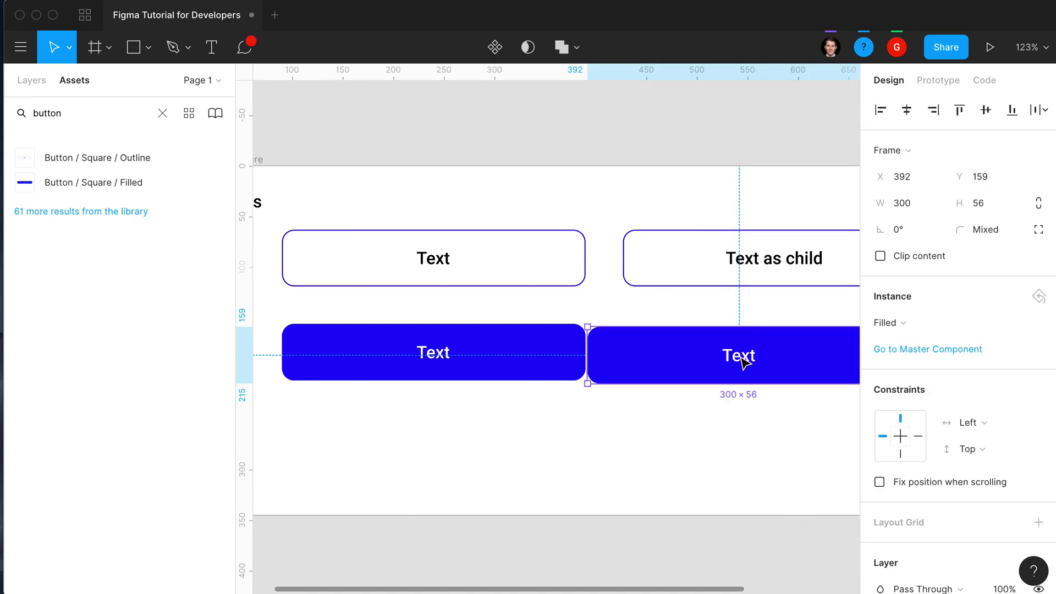
{"action": "left_click_drag", "start_coordinate": [615, 373], "coordinate": [643, 365]}
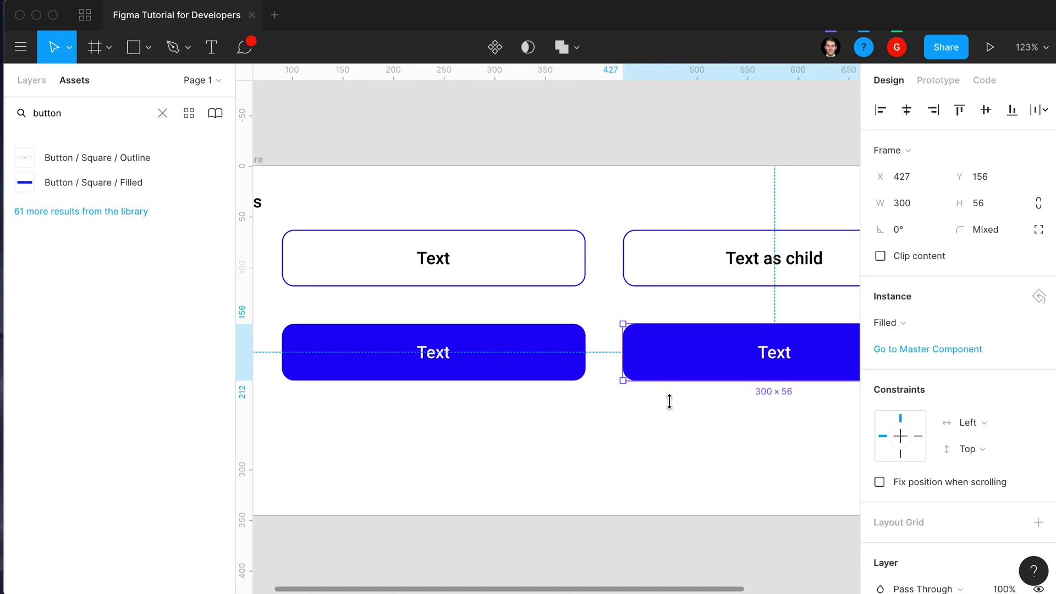
{"action": "scroll", "coordinate": [673, 434], "scroll_direction": "right", "scroll_amount": 2}
{"action": "double_click", "coordinate": [753, 356]}
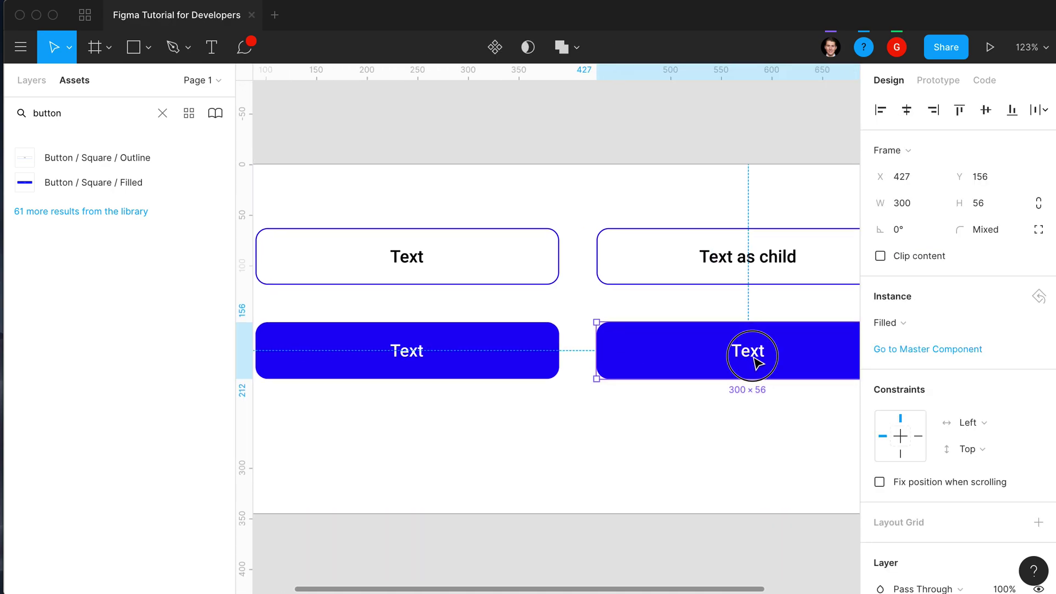
{"action": "key", "text": "Right"}
{"action": "key", "text": "Right"}
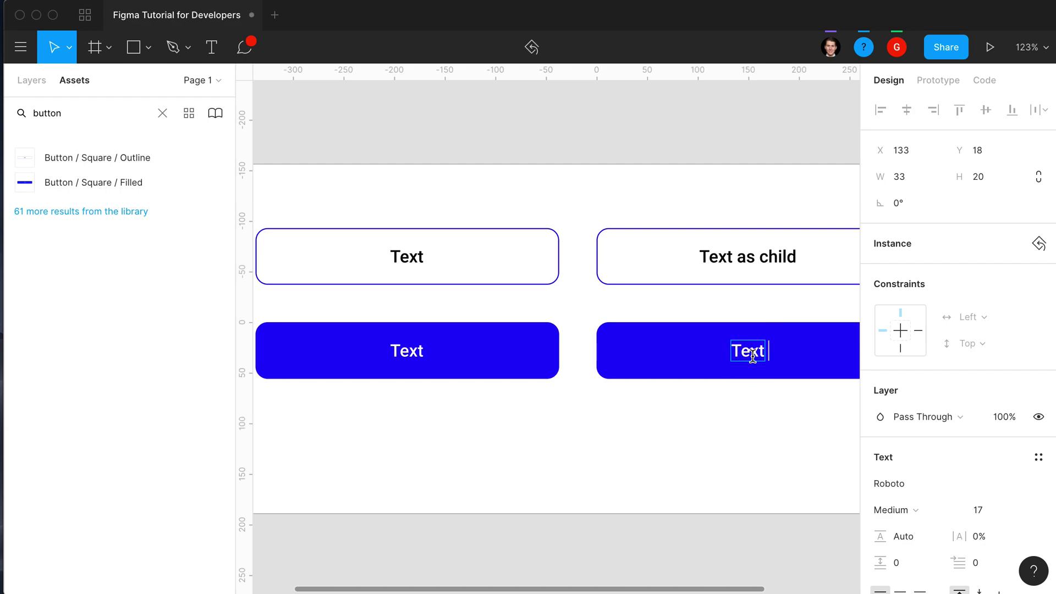
{"action": "type", "text": "as child"}
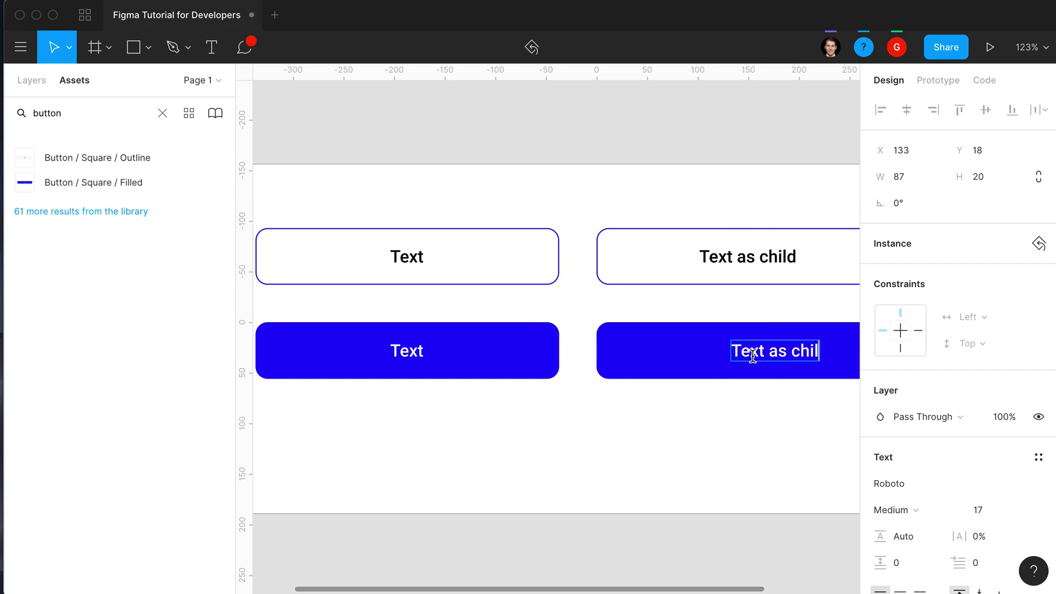
Step: Center-align the label text in the master filled button
{"action": "double_click", "coordinate": [407, 352]}
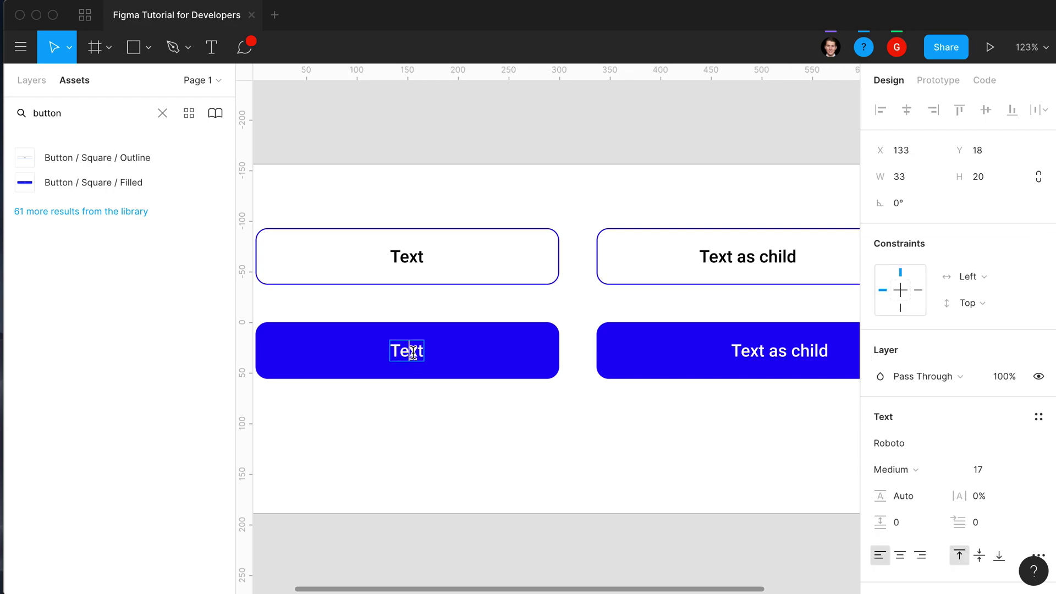
{"action": "left_click", "coordinate": [900, 555]}
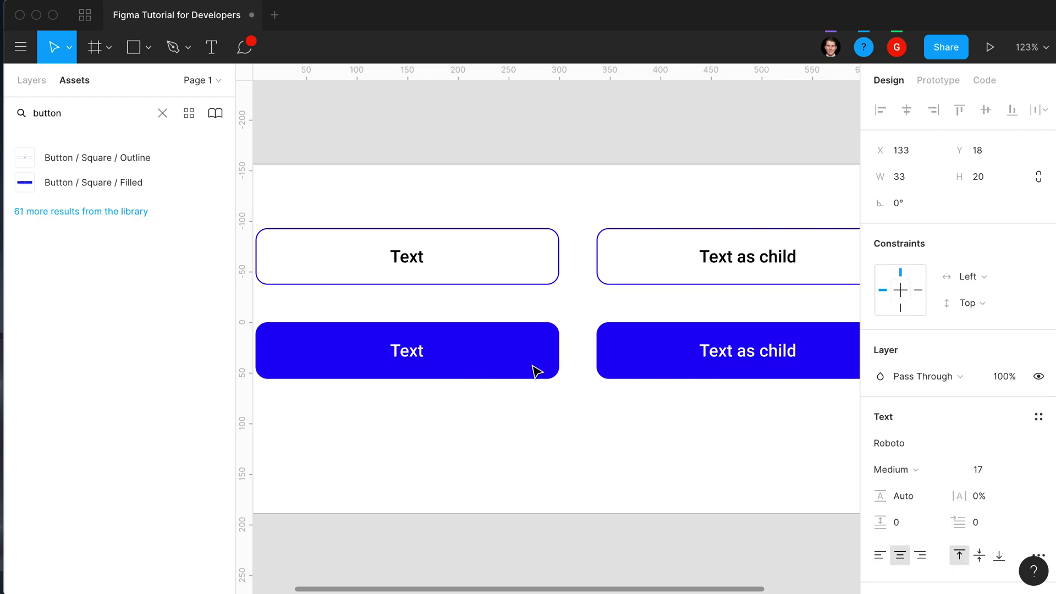
{"action": "key", "text": "Escape"}
{"action": "key", "text": "Escape"}
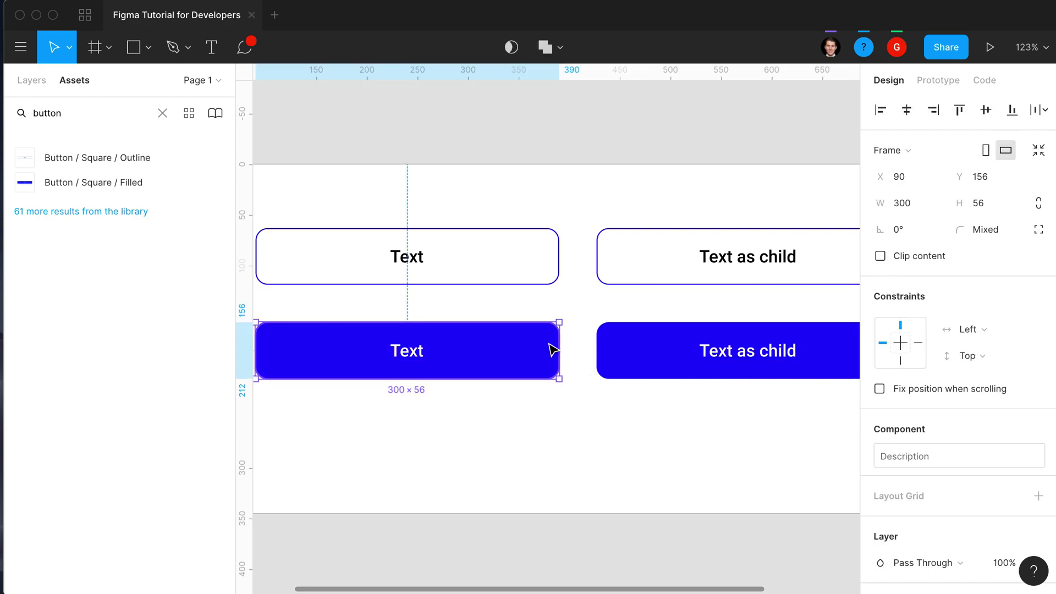
Step: Give the filled button the tutorial-color-black fill style and a 24 corner radius
{"action": "left_click", "coordinate": [913, 421]}
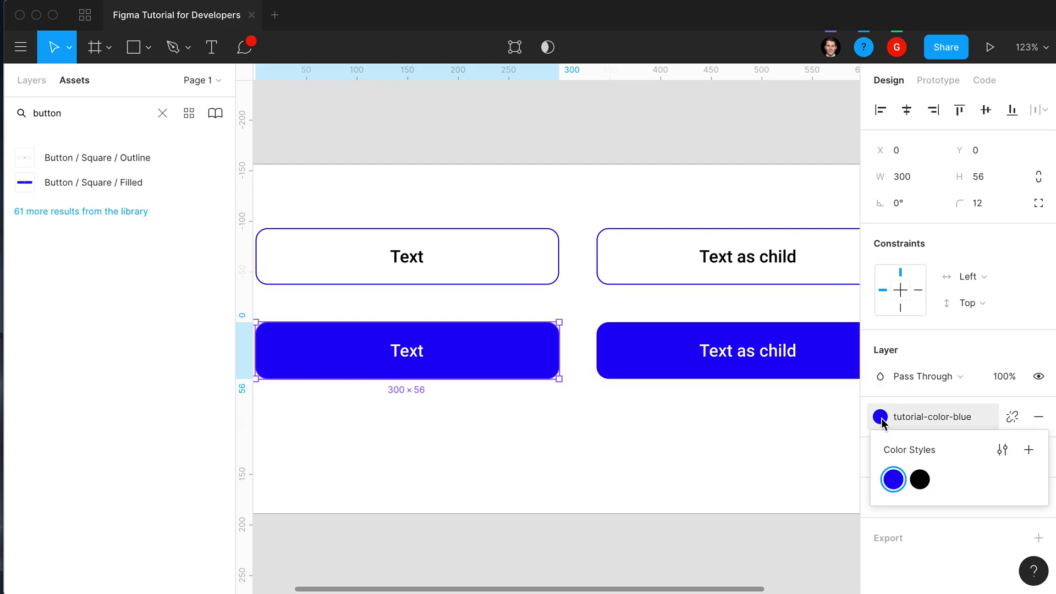
{"action": "left_click", "coordinate": [919, 479]}
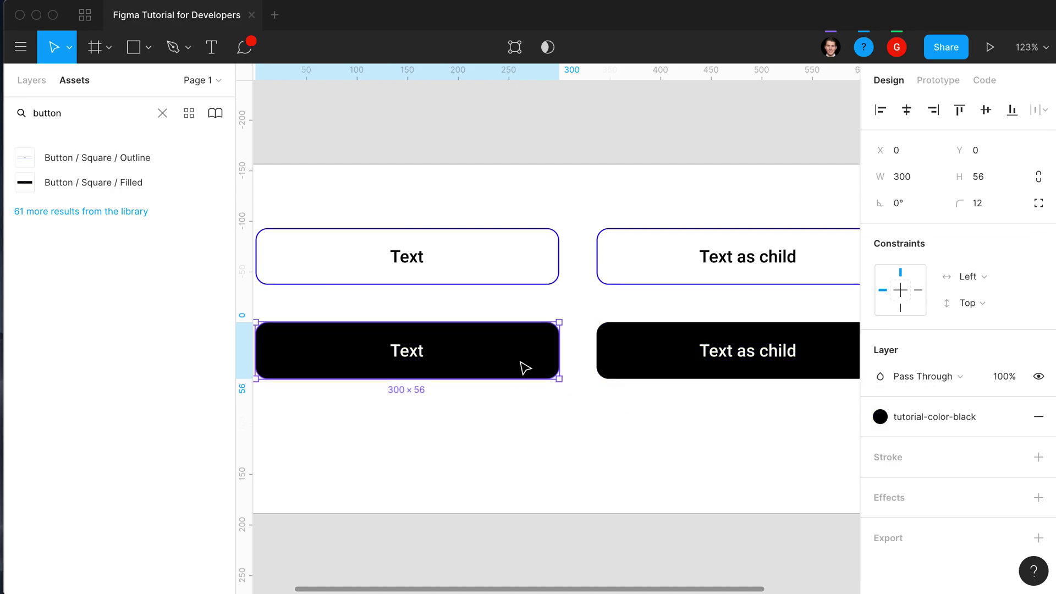
{"action": "left_click", "coordinate": [991, 197]}
{"action": "type", "text": "24"}
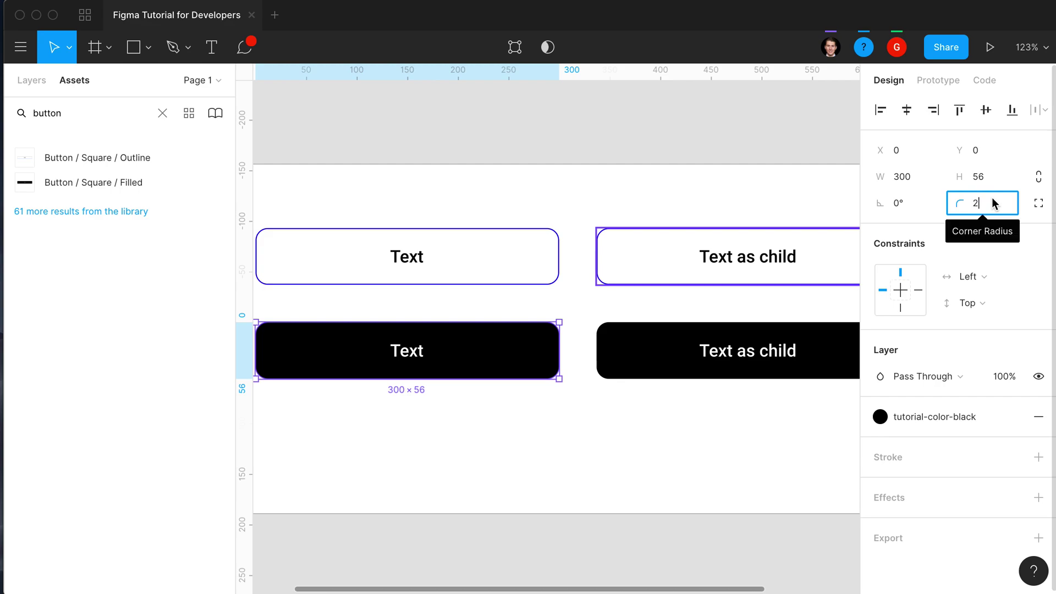
{"action": "key", "text": "Return"}
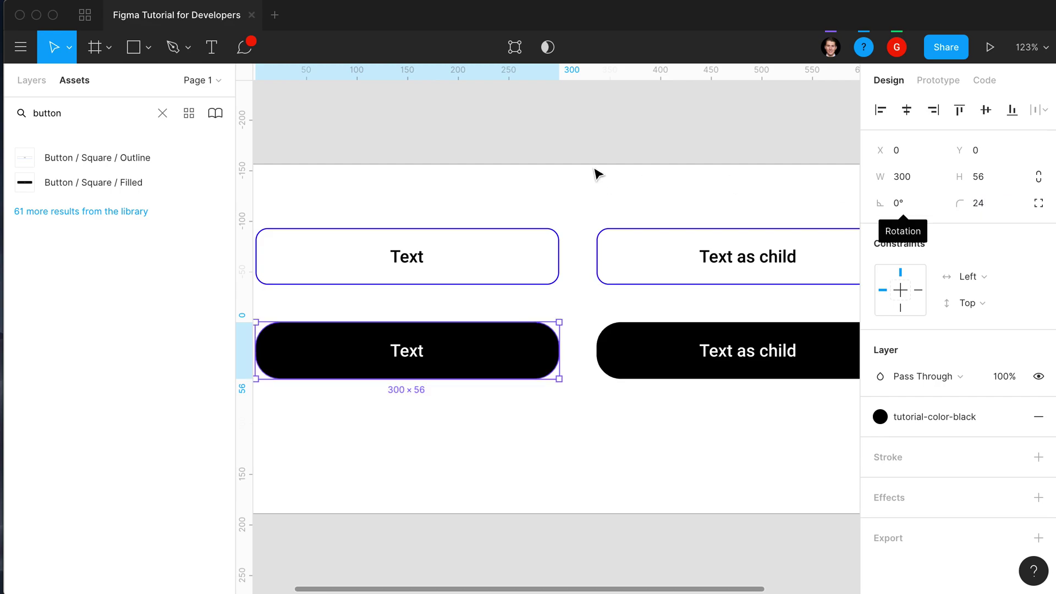
{"action": "left_click", "coordinate": [542, 396]}
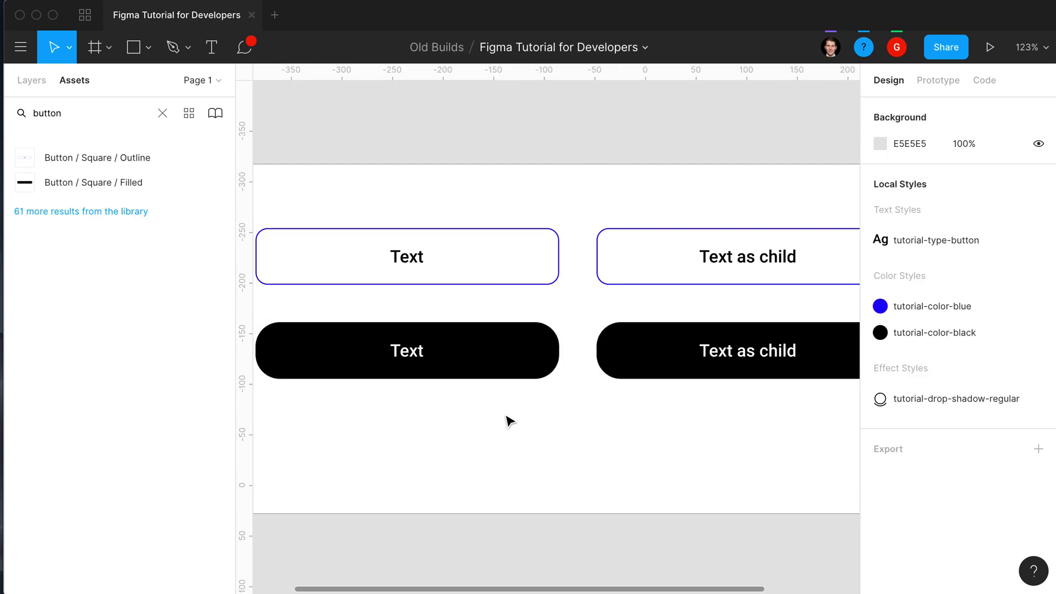
Step: Zoom to fit the Buttons / Square frame and show its layers in the Layers panel
{"action": "scroll", "coordinate": [744, 348], "scroll_direction": "down", "scroll_amount": 3}
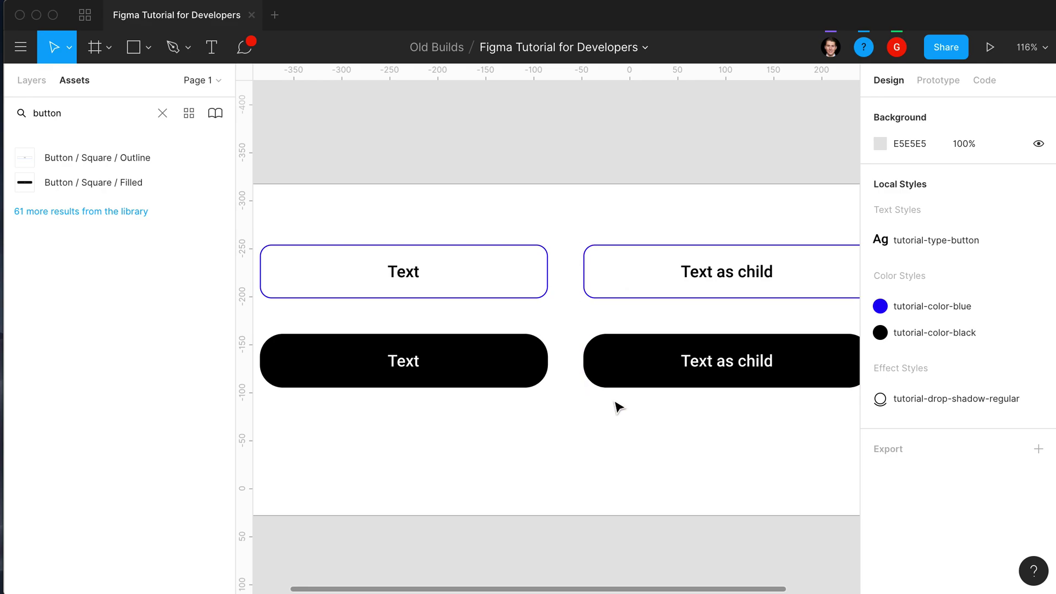
{"action": "key", "text": "shift+1"}
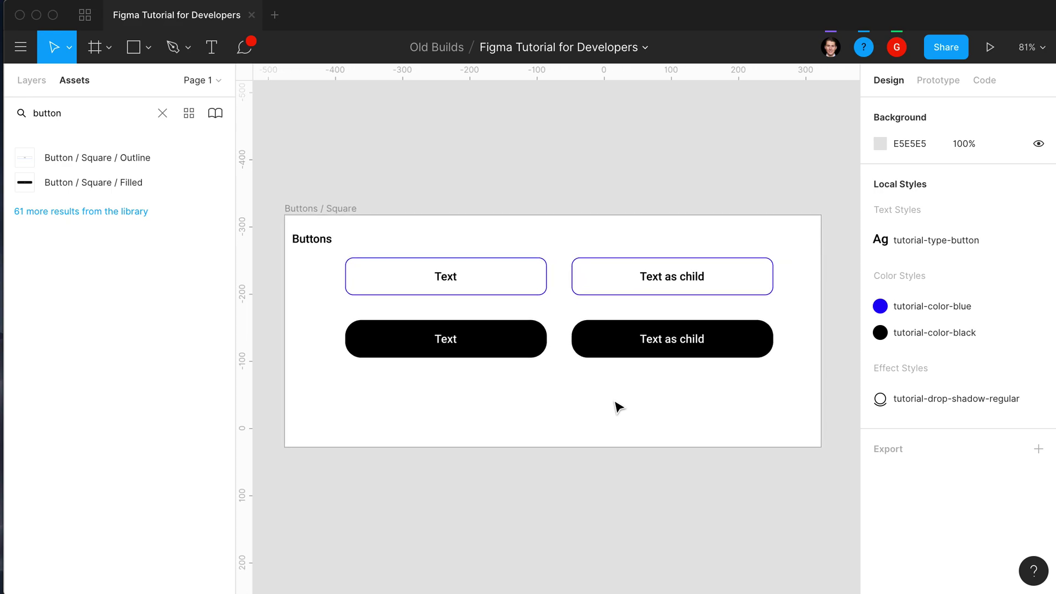
{"action": "scroll", "coordinate": [618, 407], "scroll_direction": "up", "scroll_amount": 2}
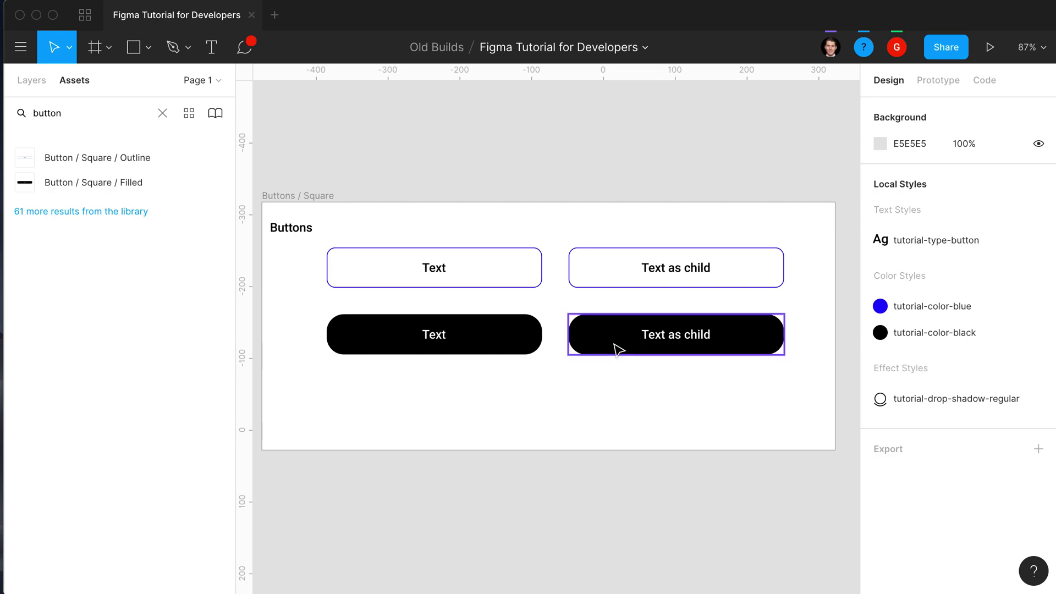
{"action": "left_click", "coordinate": [33, 82]}
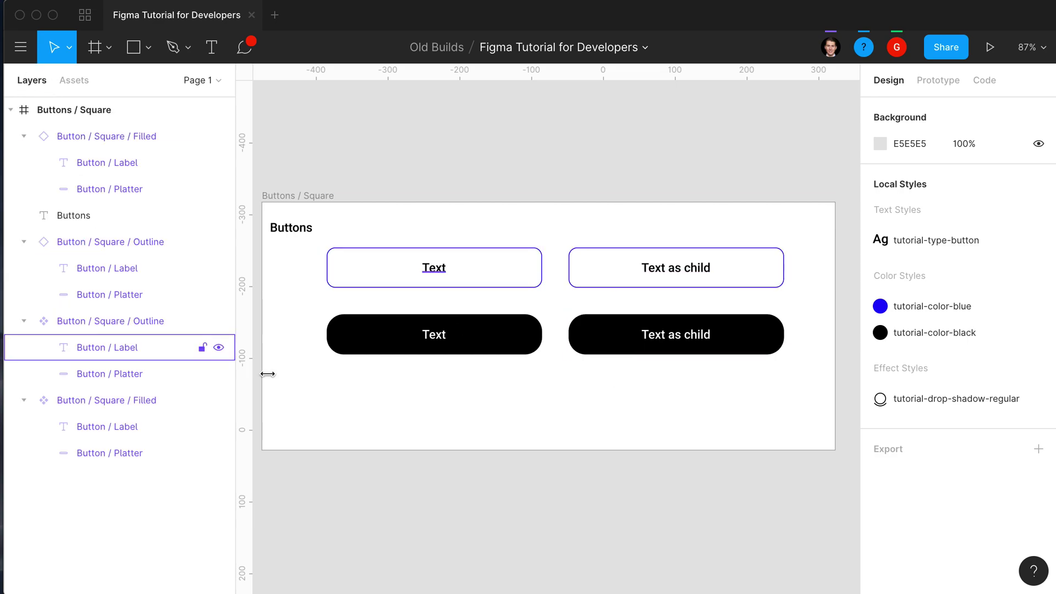
{"action": "left_click", "coordinate": [497, 349]}
{"action": "left_click", "coordinate": [664, 351]}
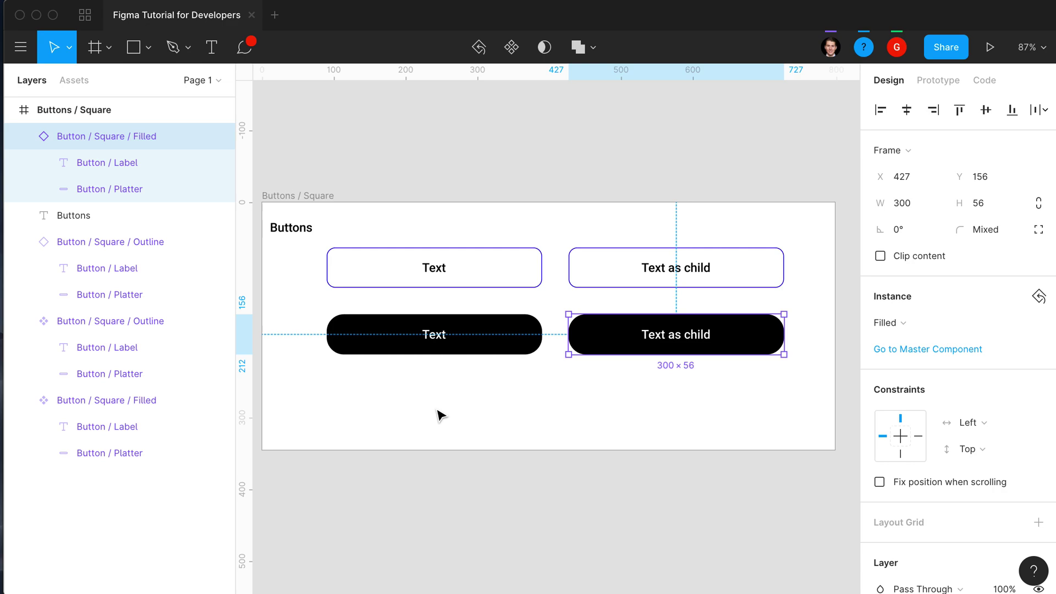
{"action": "left_click", "coordinate": [661, 281]}
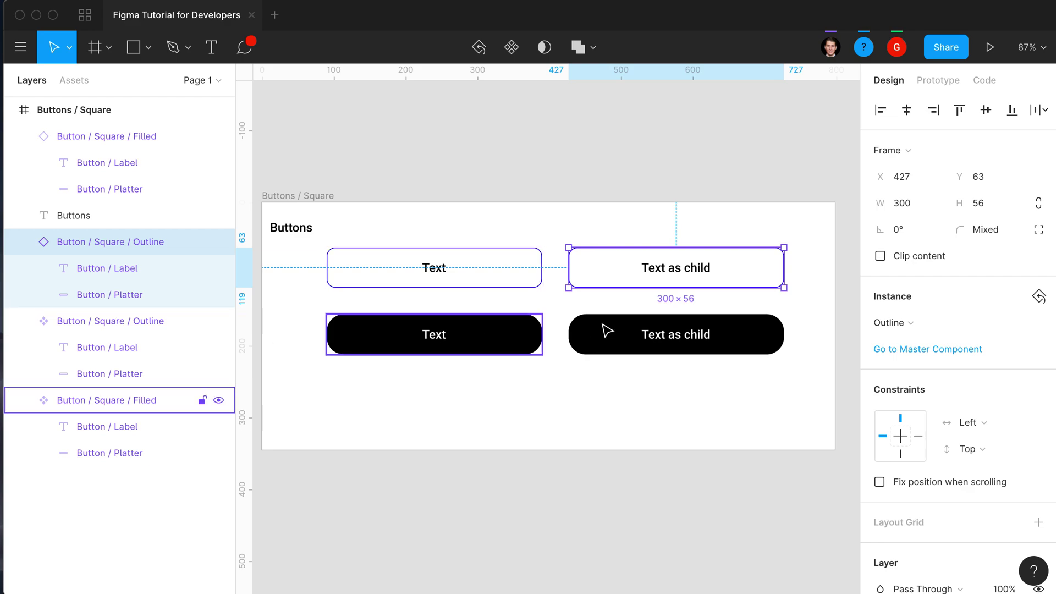
{"action": "left_click", "coordinate": [627, 334]}
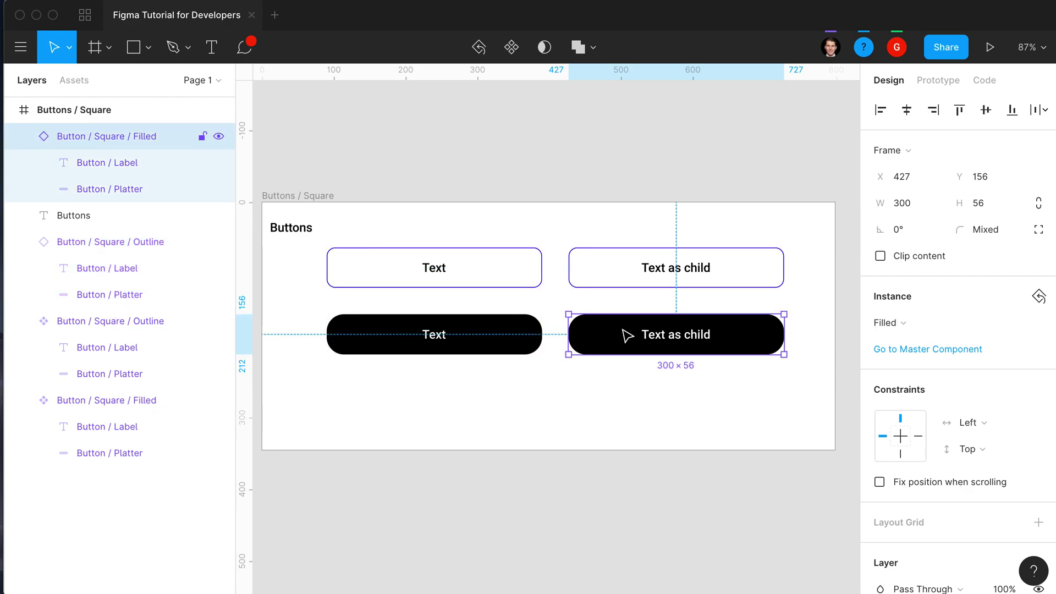
Step: Rename the filled instance layer to 'Button / Square / Filled / rename'
{"action": "double_click", "coordinate": [142, 138]}
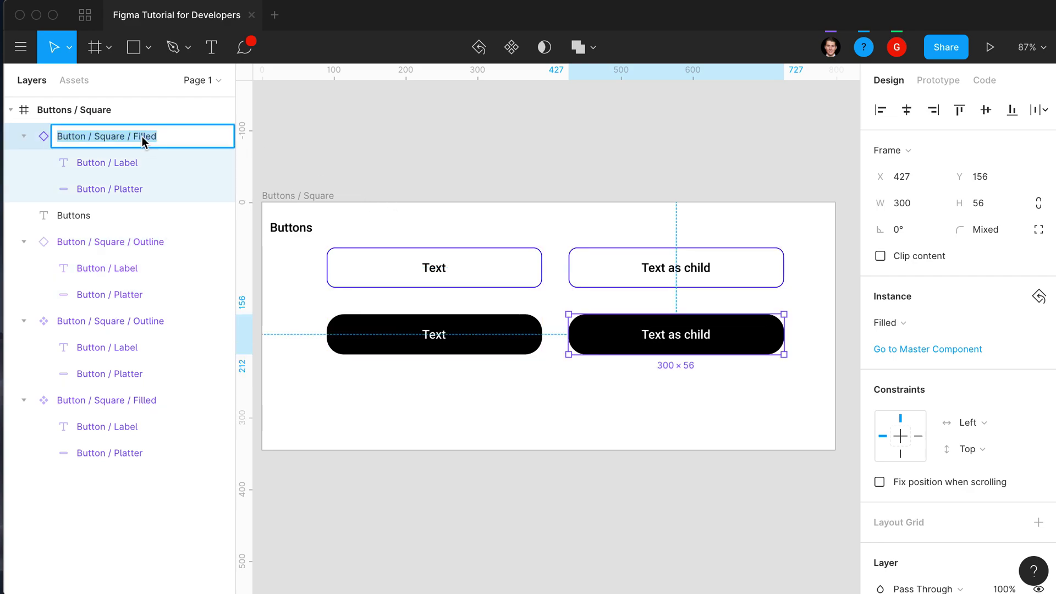
{"action": "key", "text": "Right"}
{"action": "type", "text": "/ "}
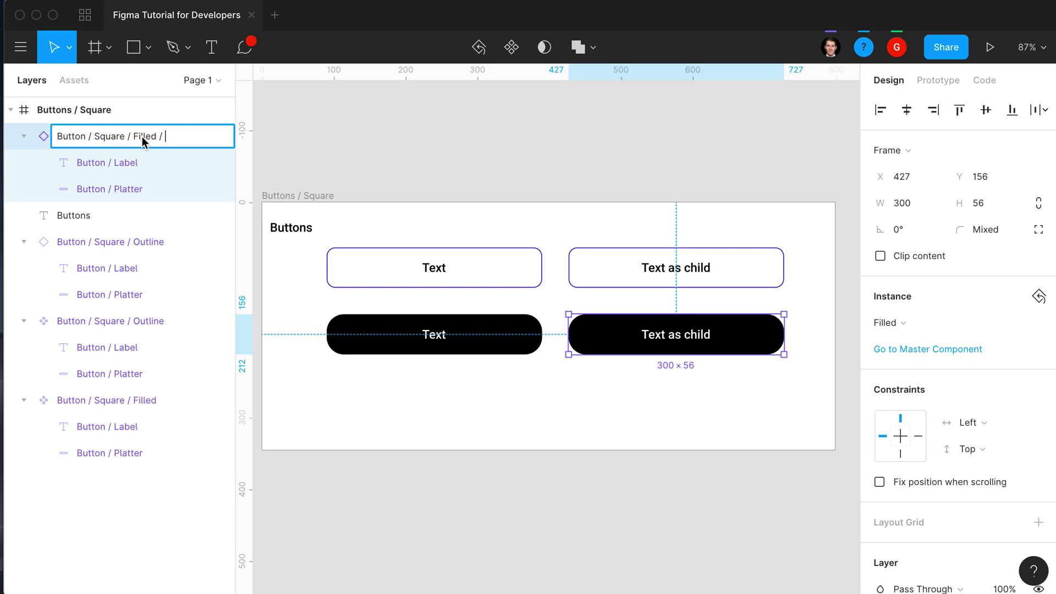
{"action": "type", "text": "rename"}
{"action": "key", "text": "Return"}
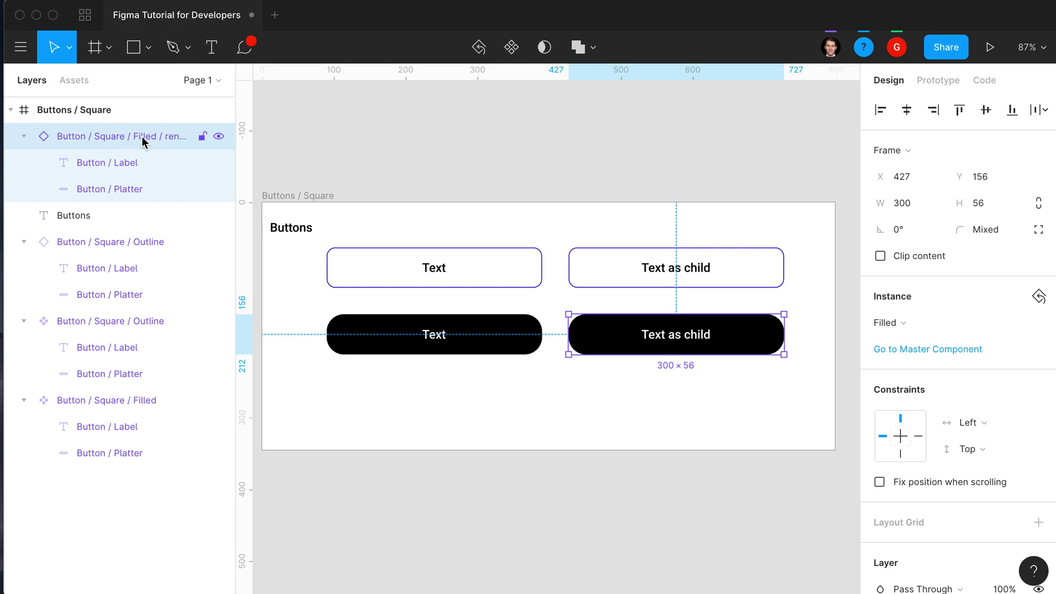
Step: Rename the outline instance layer to 'Button / Square / Outline / rename'
{"action": "left_click", "coordinate": [633, 281]}
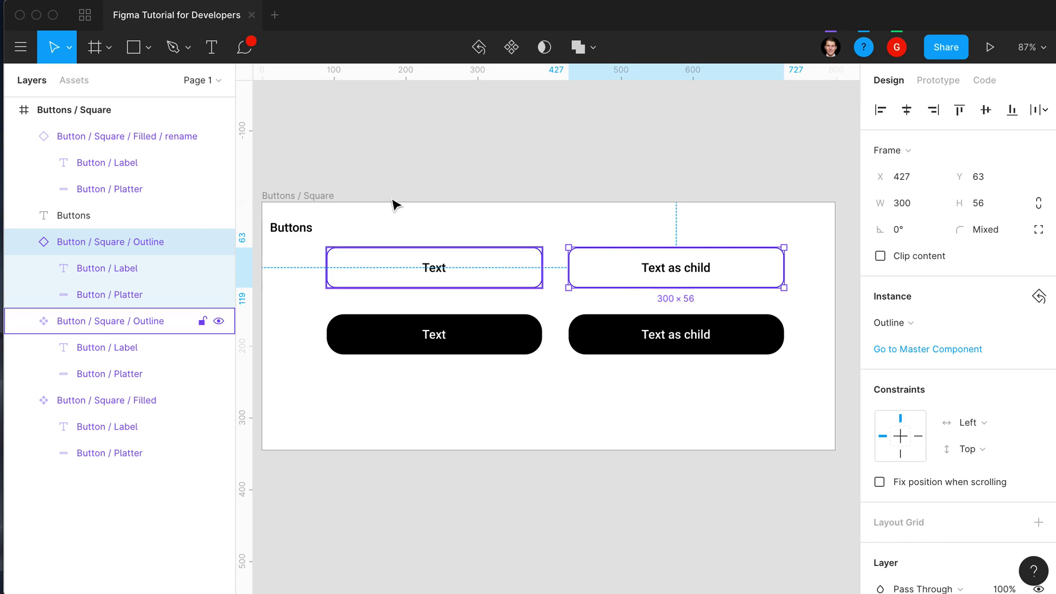
{"action": "double_click", "coordinate": [159, 244]}
{"action": "key", "text": "Right"}
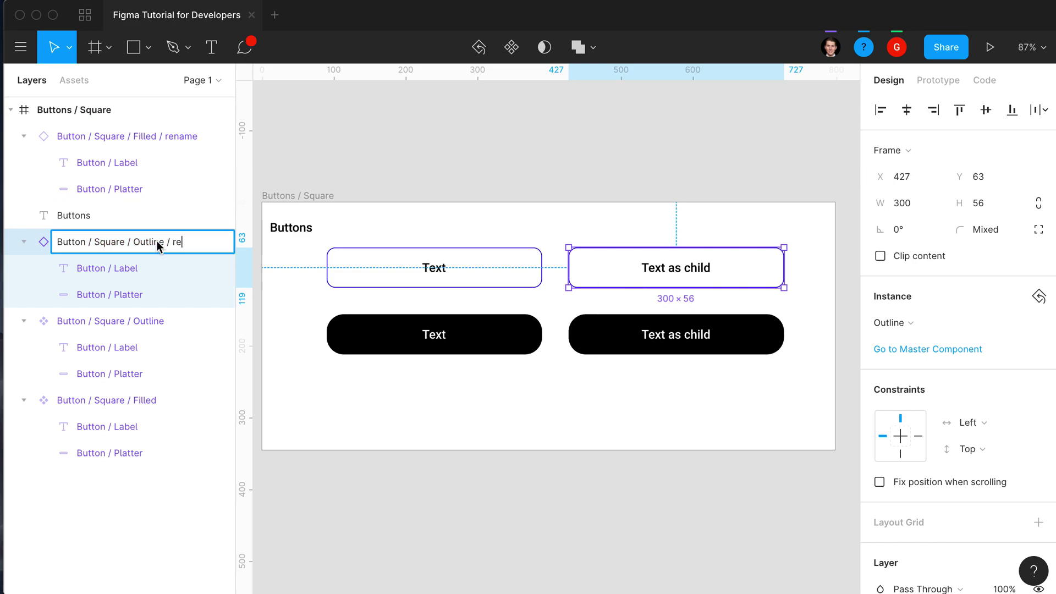
{"action": "type", "text": "/ rename"}
{"action": "key", "text": "Return"}
{"action": "left_click", "coordinate": [408, 150]}
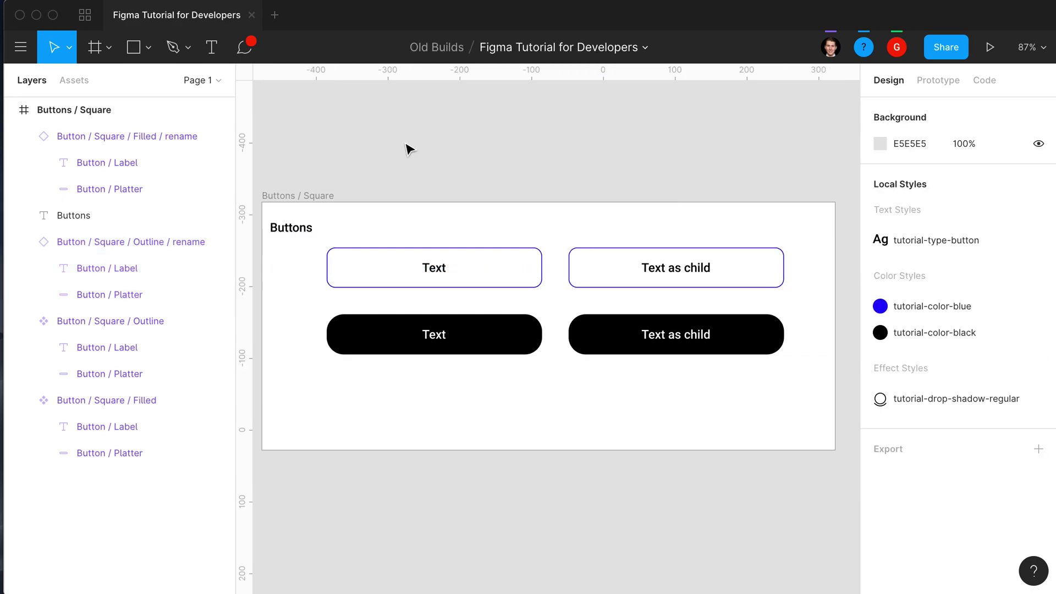